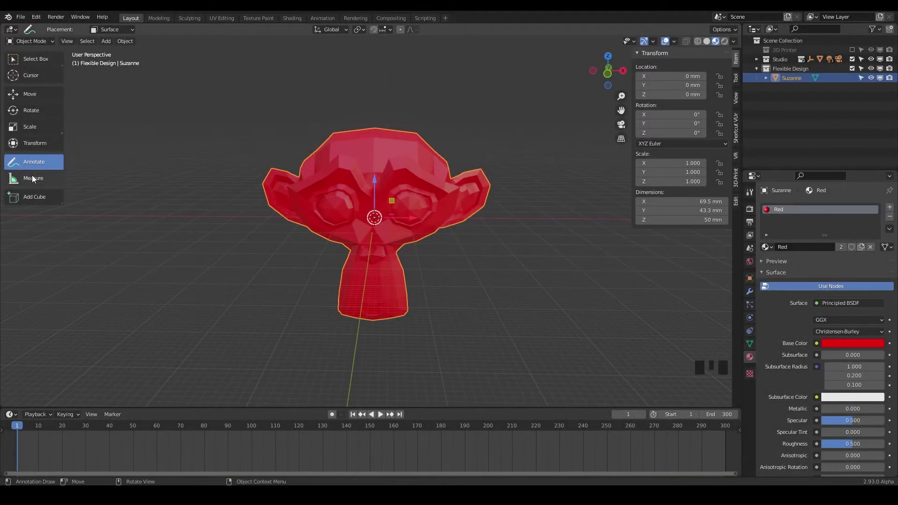
Step: Activate the Measure tool and show the sidebar View settings, toggling the MeasureIt Tools panel
{"action": "left_click", "coordinate": [27, 176]}
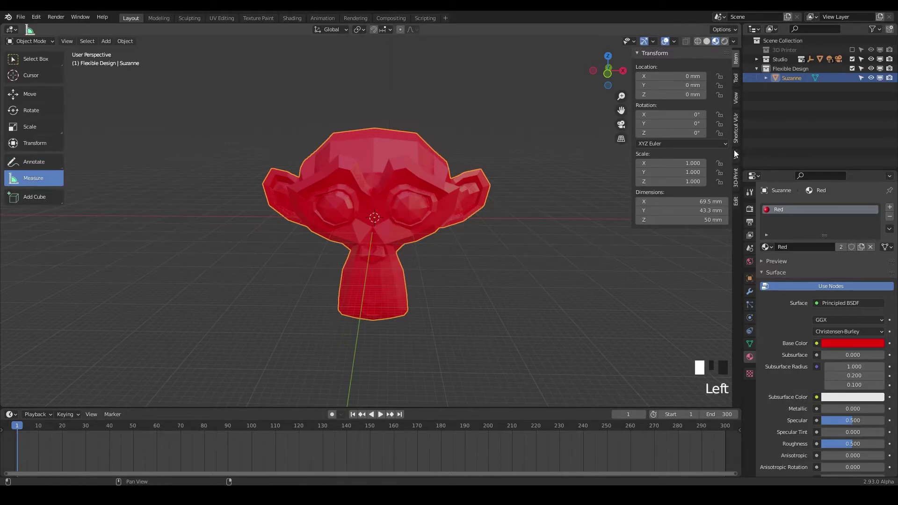
{"action": "left_click", "coordinate": [735, 96]}
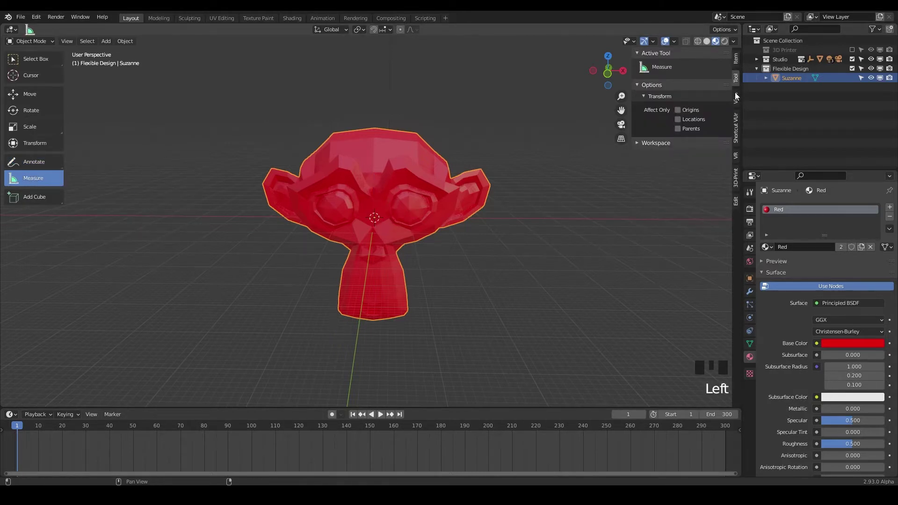
{"action": "left_click", "coordinate": [715, 134]}
{"action": "left_click", "coordinate": [638, 313]}
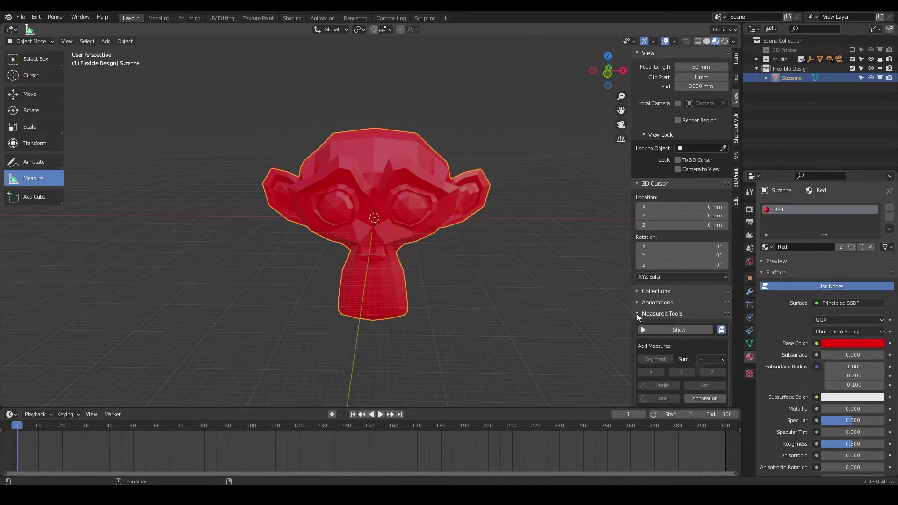
{"action": "left_click", "coordinate": [637, 313]}
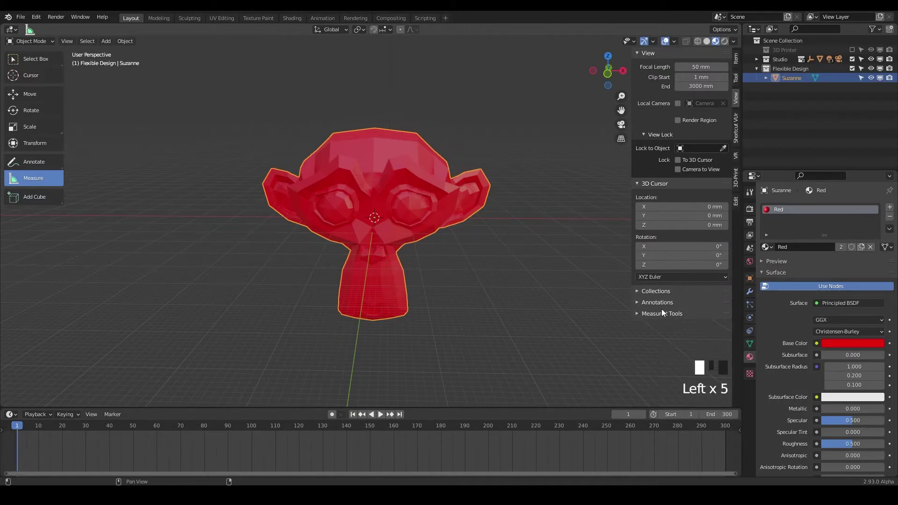
{"action": "left_click", "coordinate": [637, 313]}
{"action": "left_click", "coordinate": [636, 313]}
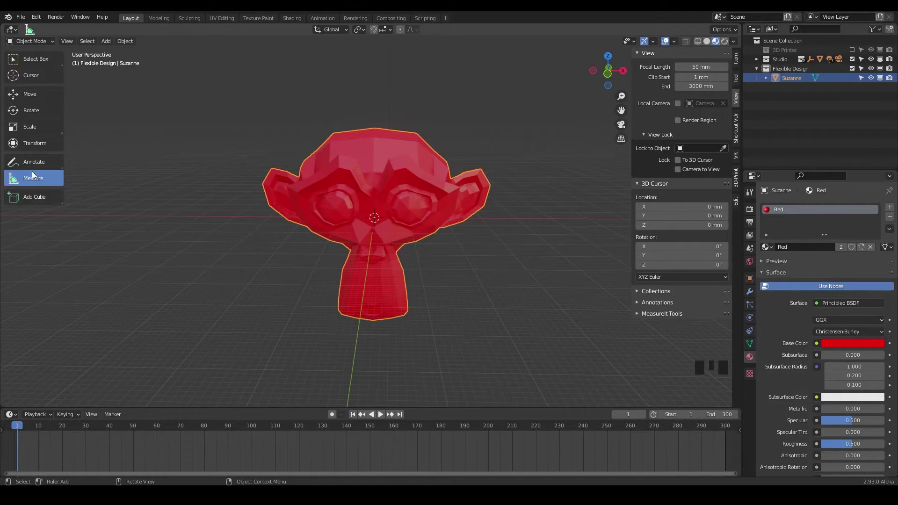
Step: Draw a ruler across Suzanne's brow and stretch its end toward the eye to 24.3169 mm
{"action": "scroll", "coordinate": [369, 191], "scroll_direction": "up", "scroll_amount": 3}
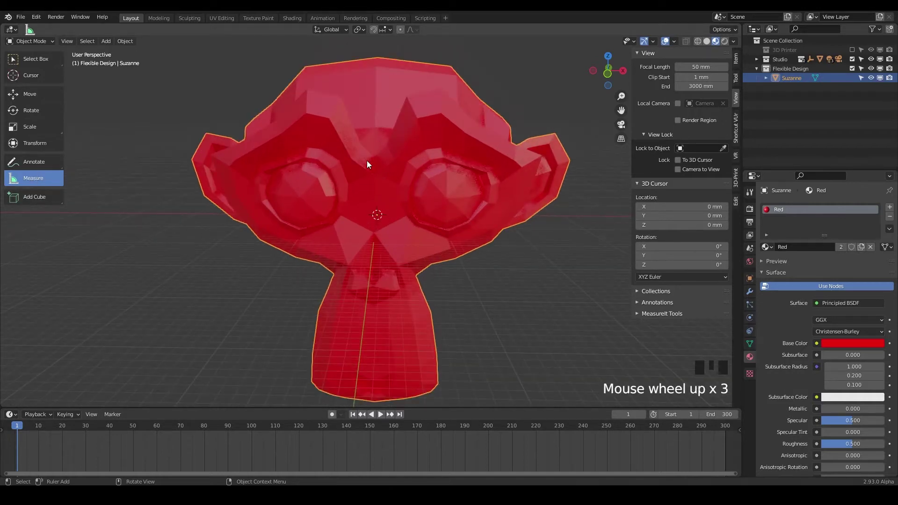
{"action": "left_click_drag", "start_coordinate": [350, 158], "coordinate": [373, 174]}
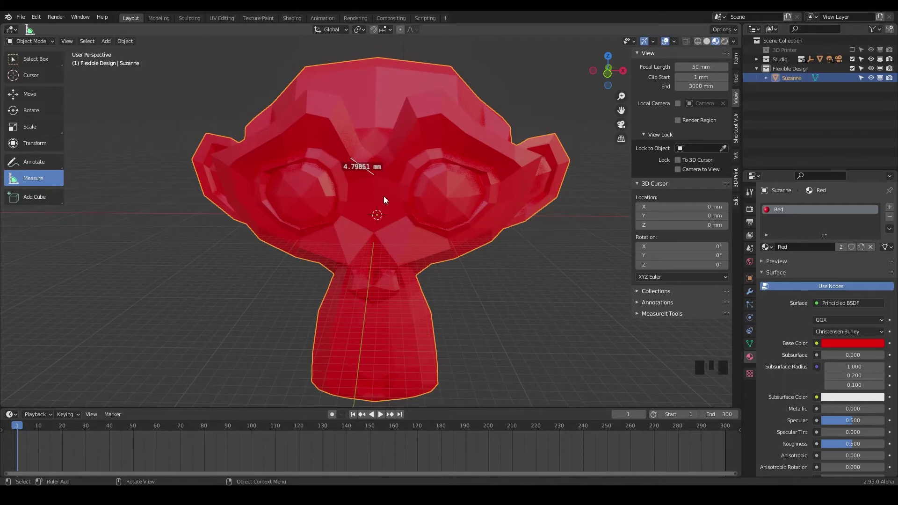
{"action": "middle_click_drag", "start_coordinate": [350, 209], "coordinate": [384, 189]}
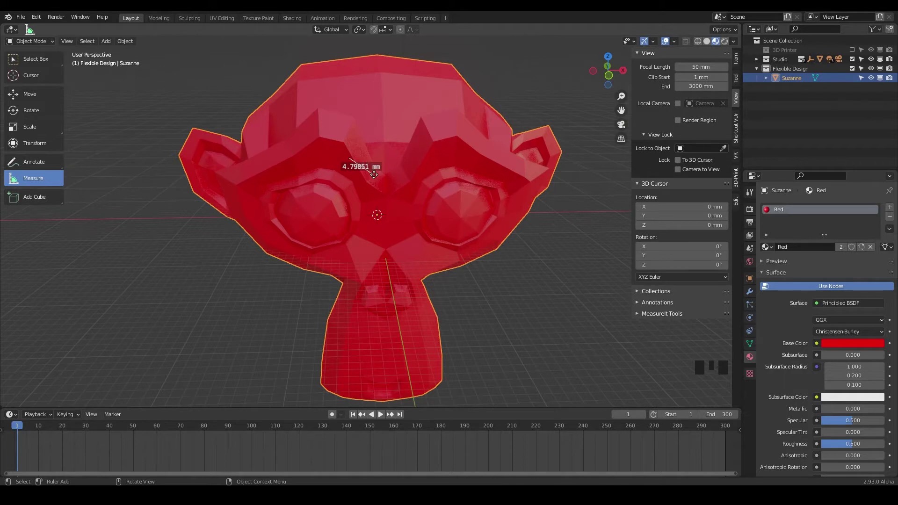
{"action": "left_click_drag", "start_coordinate": [375, 175], "coordinate": [323, 134]}
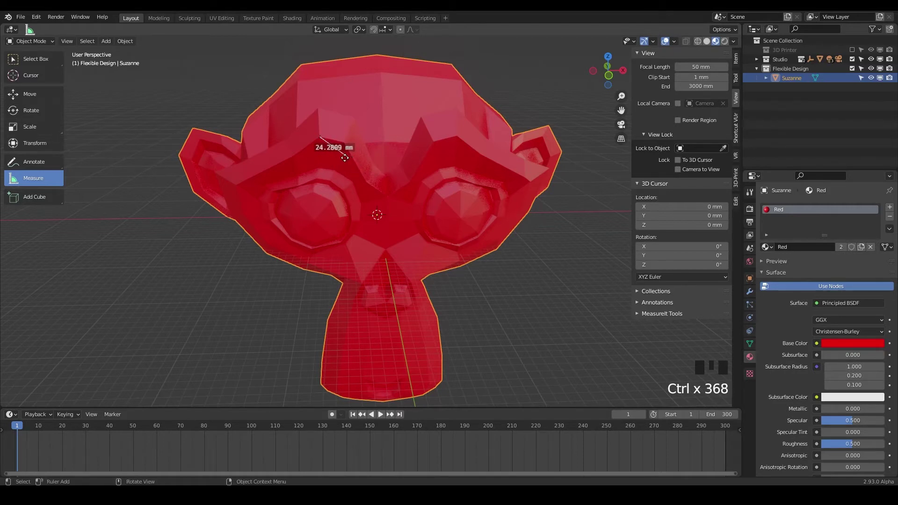
Step: Snap the brow ruler's end to a mesh edge for 2.86902 mm, then view the ear from the side
{"action": "left_click_drag", "start_coordinate": [348, 158], "coordinate": [346, 143], "text": "ctrl"}
{"action": "scroll", "coordinate": [324, 141], "scroll_direction": "up", "scroll_amount": 4}
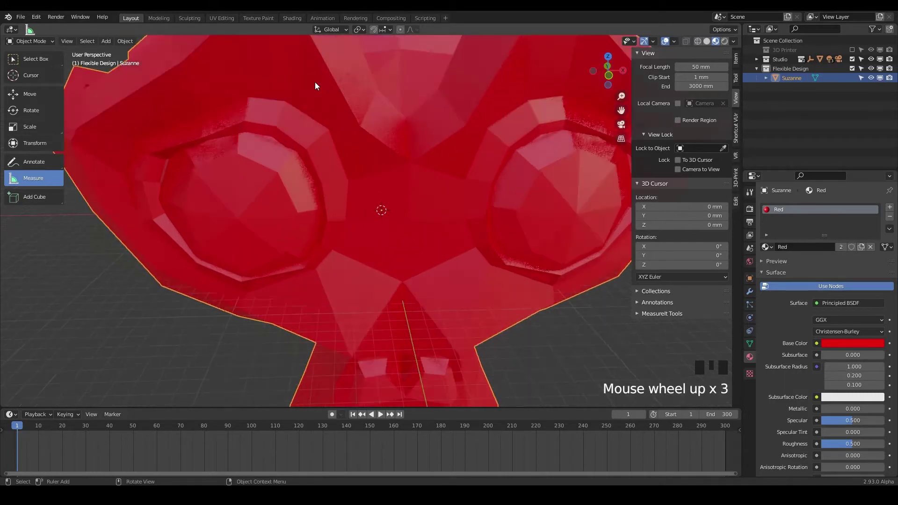
{"action": "middle_click_drag", "start_coordinate": [330, 107], "coordinate": [382, 192], "text": "shift"}
{"action": "scroll", "coordinate": [356, 144], "scroll_direction": "up", "scroll_amount": 1}
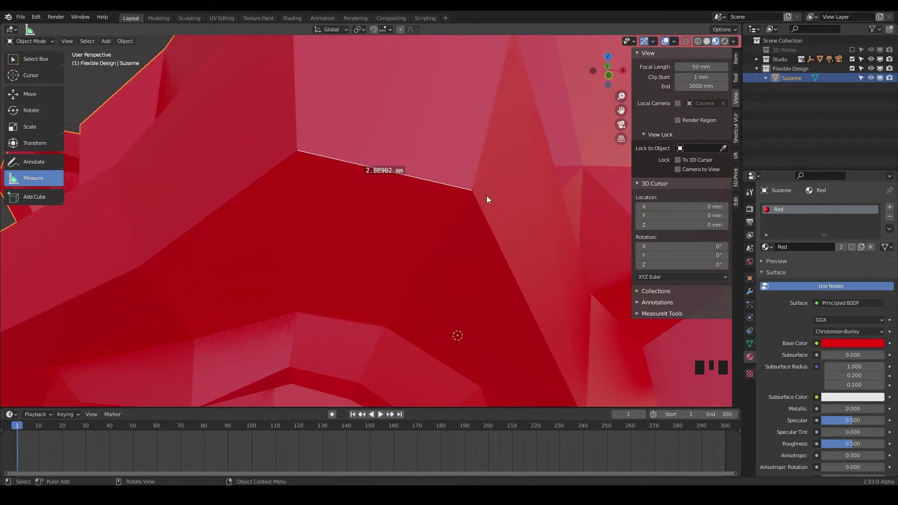
{"action": "scroll", "coordinate": [429, 191], "scroll_direction": "down", "scroll_amount": 5}
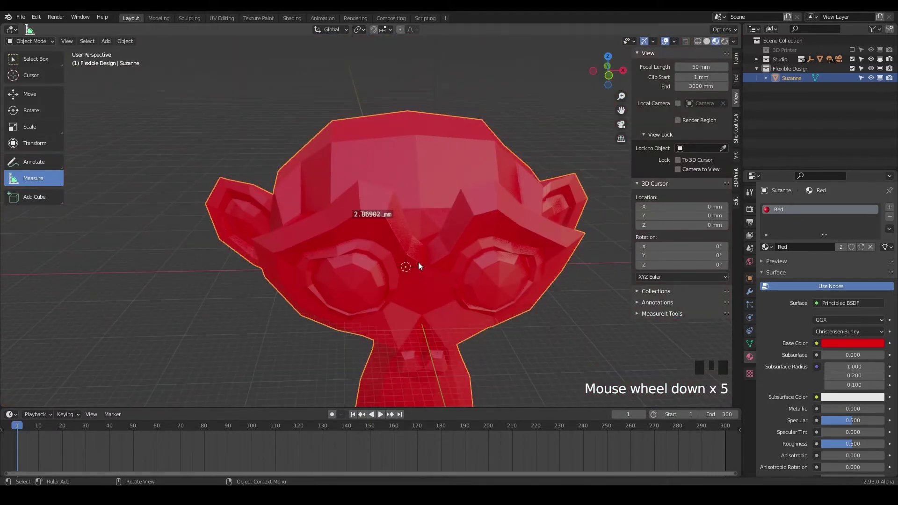
{"action": "middle_click_drag", "start_coordinate": [418, 266], "coordinate": [359, 215], "text": "shift"}
{"action": "middle_click_drag", "start_coordinate": [379, 253], "coordinate": [467, 200], "text": "shift"}
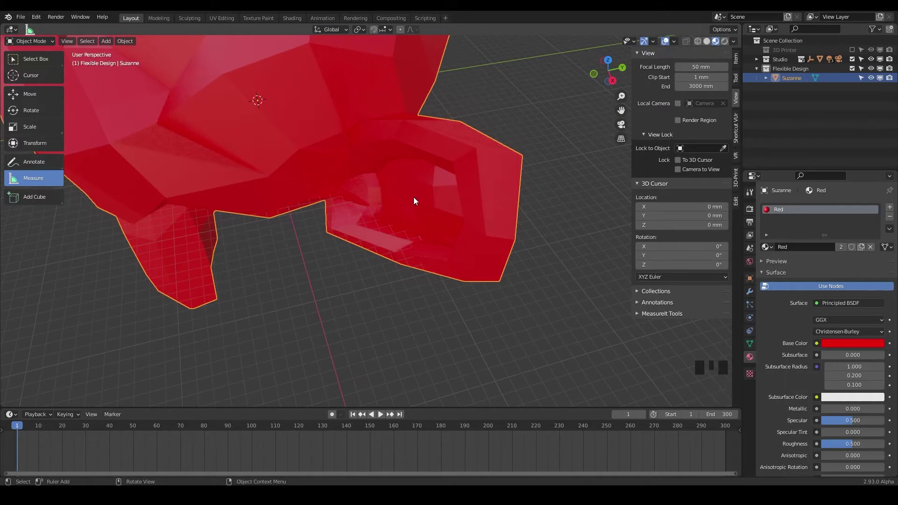
Step: Draw a second ruler inside the ear's hollow and refine its endpoints to 2.11237 mm
{"action": "left_click_drag", "start_coordinate": [407, 200], "coordinate": [388, 236]}
{"action": "left_click_drag", "start_coordinate": [443, 208], "coordinate": [433, 232]}
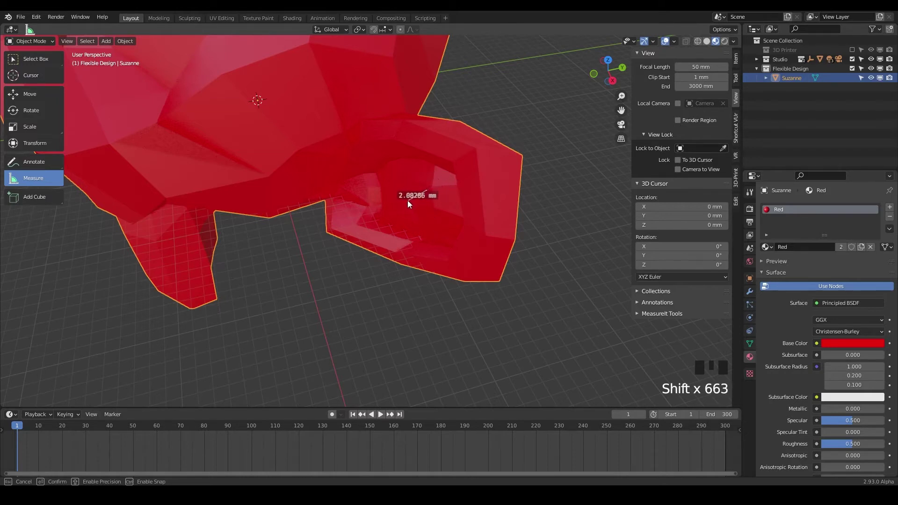
{"action": "left_click_drag", "start_coordinate": [404, 205], "coordinate": [391, 174], "text": "shift"}
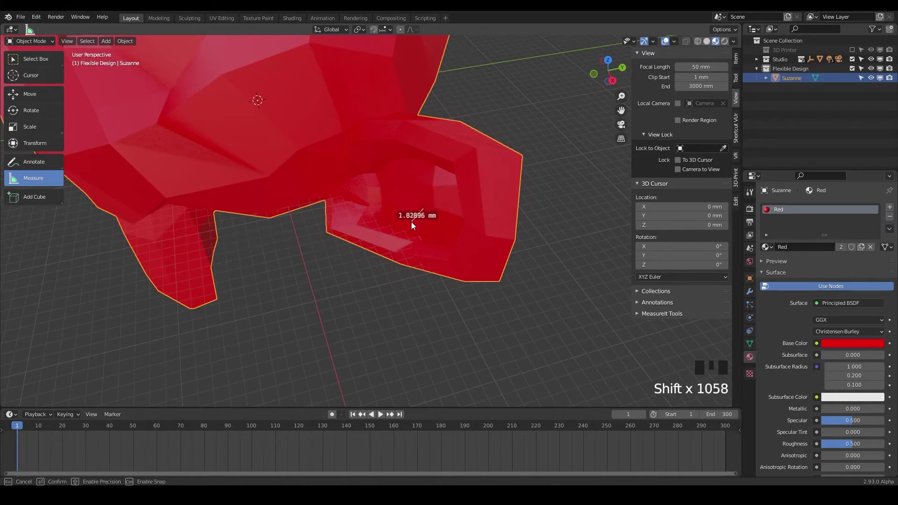
{"action": "left_click_drag", "start_coordinate": [412, 225], "coordinate": [403, 190], "text": "shift"}
{"action": "left_click_drag", "start_coordinate": [458, 225], "coordinate": [409, 193], "text": "shift"}
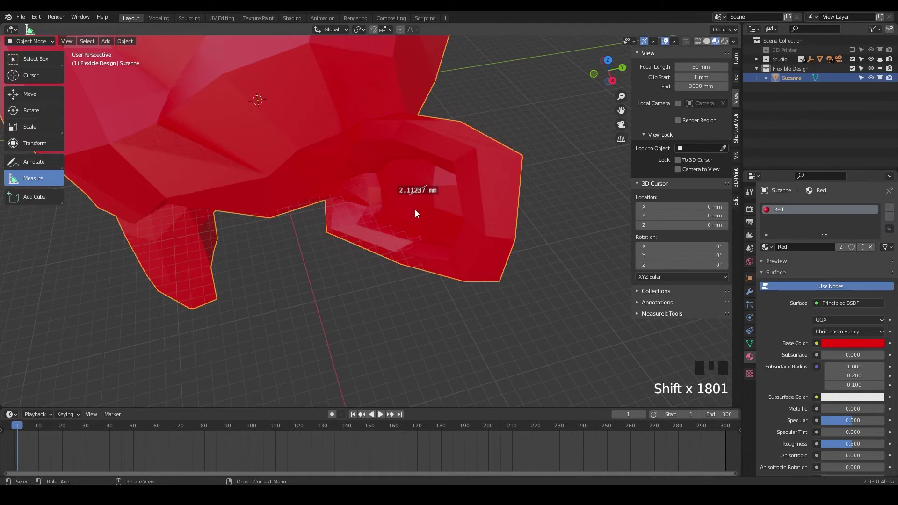
Step: Reposition both ear ruler endpoints so it measures 4.30238 mm across the ear
{"action": "left_click_drag", "start_coordinate": [408, 194], "coordinate": [370, 220]}
{"action": "left_click_drag", "start_coordinate": [425, 188], "coordinate": [375, 190]}
{"action": "scroll", "coordinate": [376, 215], "scroll_direction": "down", "scroll_amount": 1}
{"action": "middle_click_drag", "start_coordinate": [283, 208], "coordinate": [344, 222]}
{"action": "scroll", "coordinate": [363, 203], "scroll_direction": "up", "scroll_amount": 2}
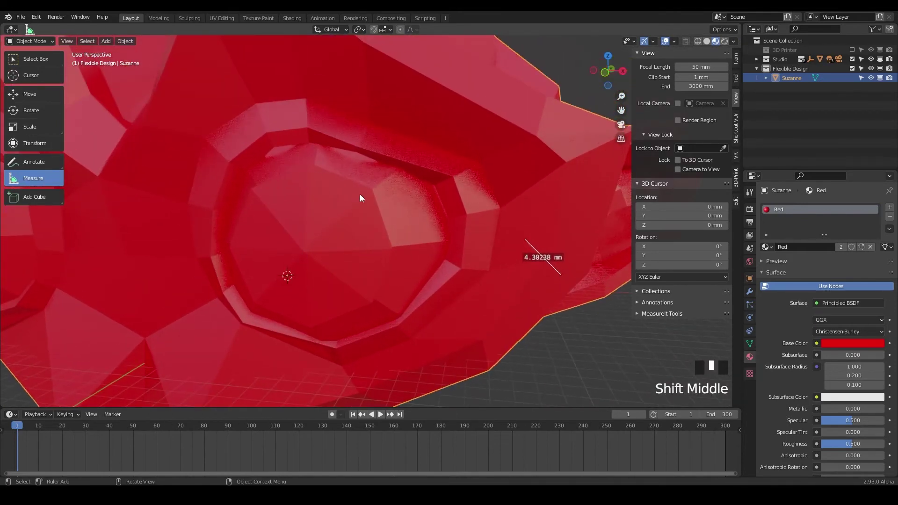
Step: Add a 3.42585 mm snapped ruler on the eye and bend its midpoint into a 65° angle
{"action": "left_click_drag", "start_coordinate": [307, 164], "coordinate": [304, 251]}
{"action": "left_click_drag", "start_coordinate": [306, 165], "coordinate": [307, 164]}
{"action": "middle_click_drag", "start_coordinate": [307, 164], "coordinate": [400, 185]}
{"action": "scroll", "coordinate": [400, 184], "scroll_direction": "up", "scroll_amount": 2}
{"action": "middle_click_drag", "start_coordinate": [456, 194], "coordinate": [365, 139]}
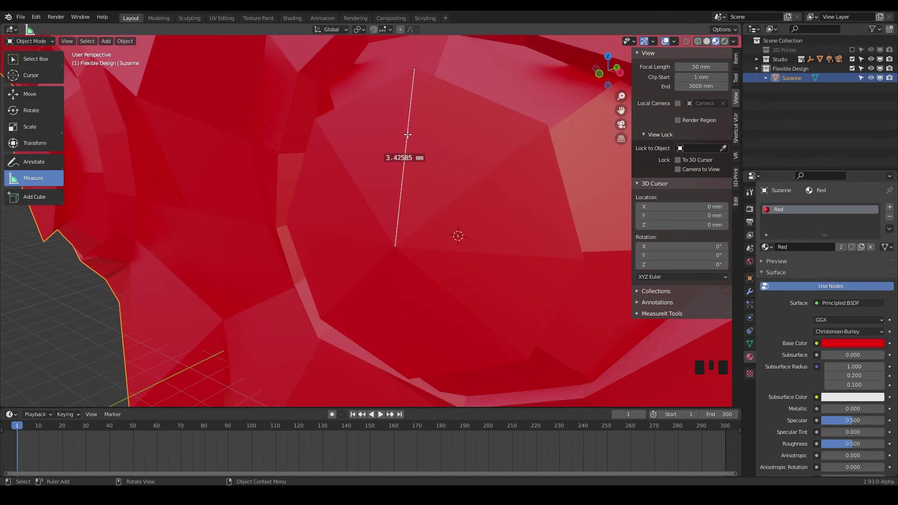
{"action": "left_click_drag", "start_coordinate": [407, 134], "coordinate": [547, 127]}
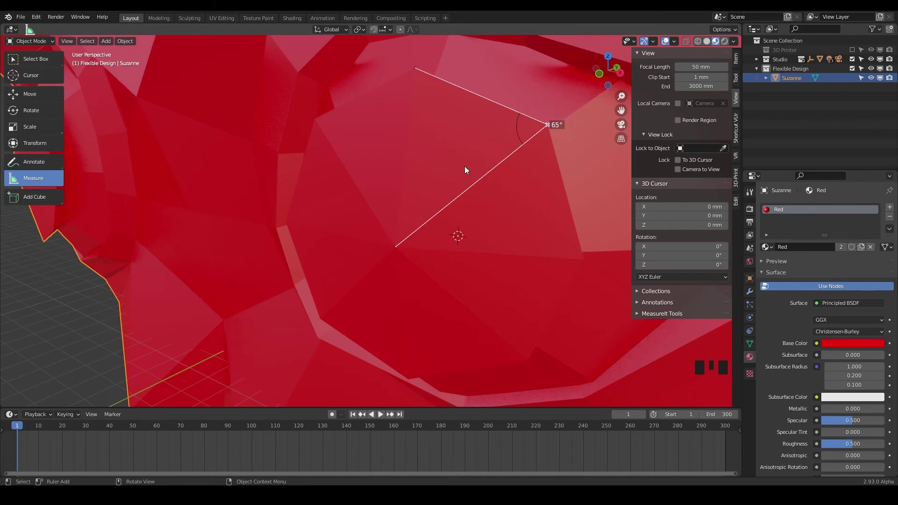
Step: Remove the angle from the eye ruler, restoring it to a straight ruler
{"action": "key", "text": "ctrl"}
{"action": "left_click_drag", "start_coordinate": [545, 123], "coordinate": [508, 138]}
{"action": "key", "text": "Delete"}
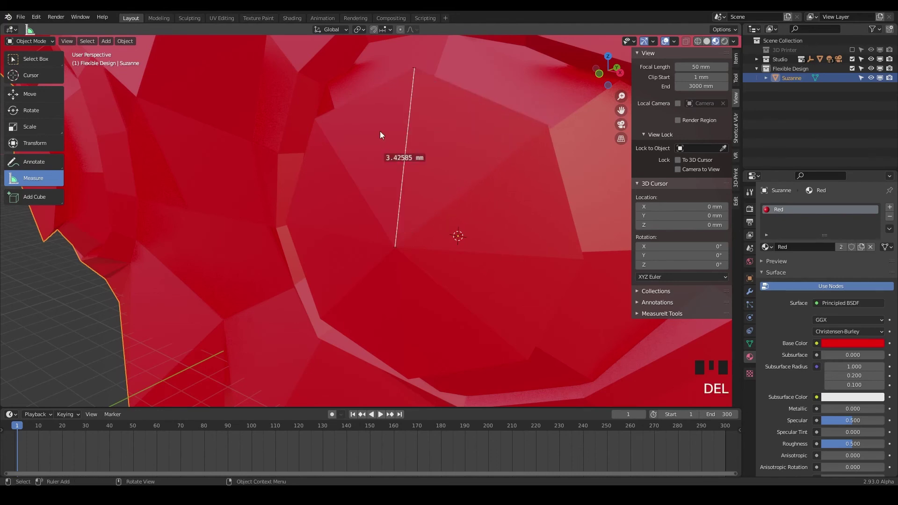
Step: Delete the eye ruler, leaving only the brow and ear rulers, and zoom out
{"action": "left_click", "coordinate": [414, 67]}
{"action": "key", "text": "Delete"}
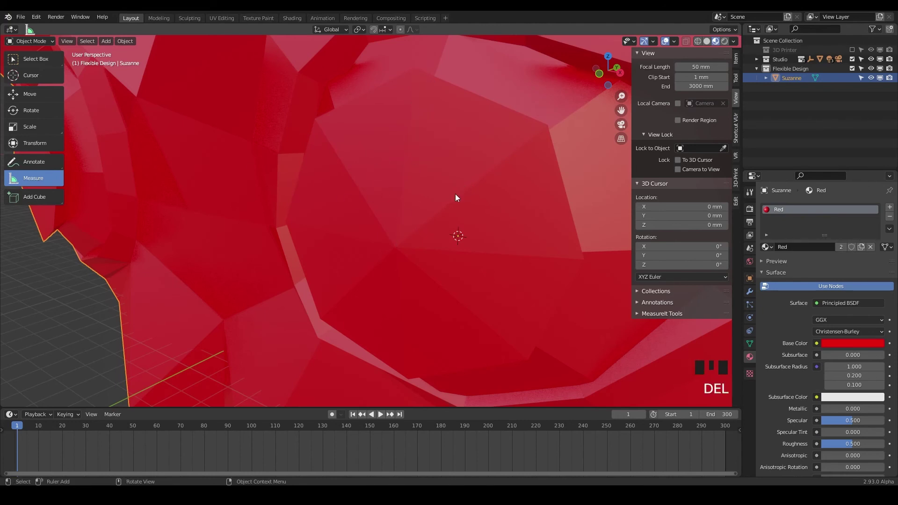
{"action": "scroll", "coordinate": [400, 237], "scroll_direction": "down", "scroll_amount": 5}
{"action": "middle_click_drag", "start_coordinate": [405, 242], "coordinate": [426, 197]}
{"action": "scroll", "coordinate": [423, 213], "scroll_direction": "down", "scroll_amount": 2}
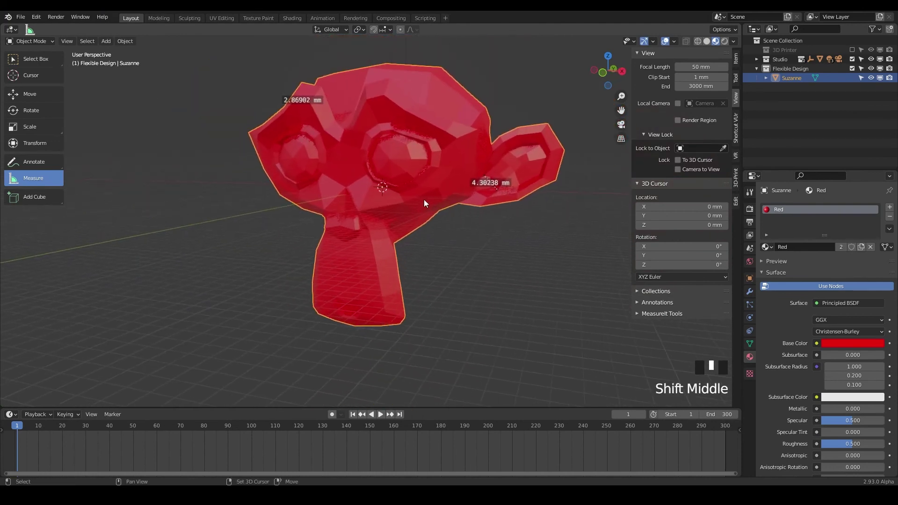
{"action": "left_click", "coordinate": [638, 313]}
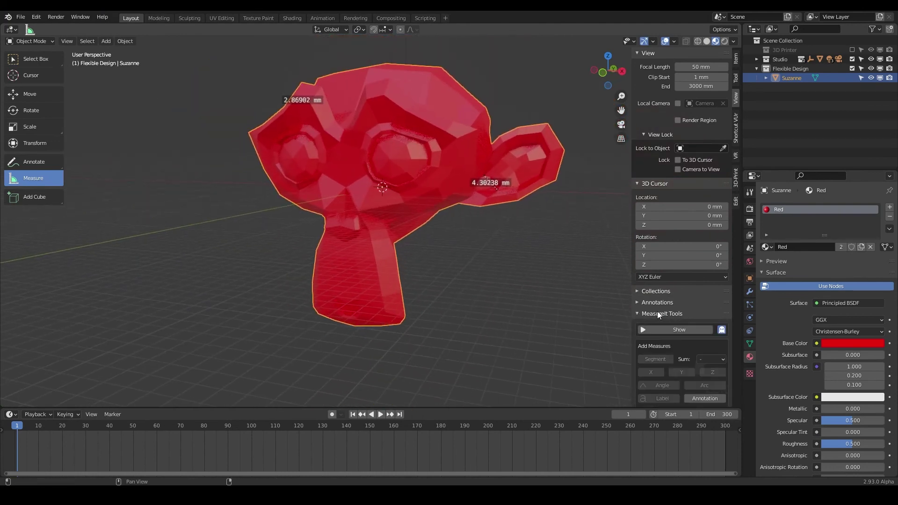
{"action": "left_click", "coordinate": [635, 312]}
{"action": "middle_click_drag", "start_coordinate": [430, 252], "coordinate": [471, 268], "text": "shift"}
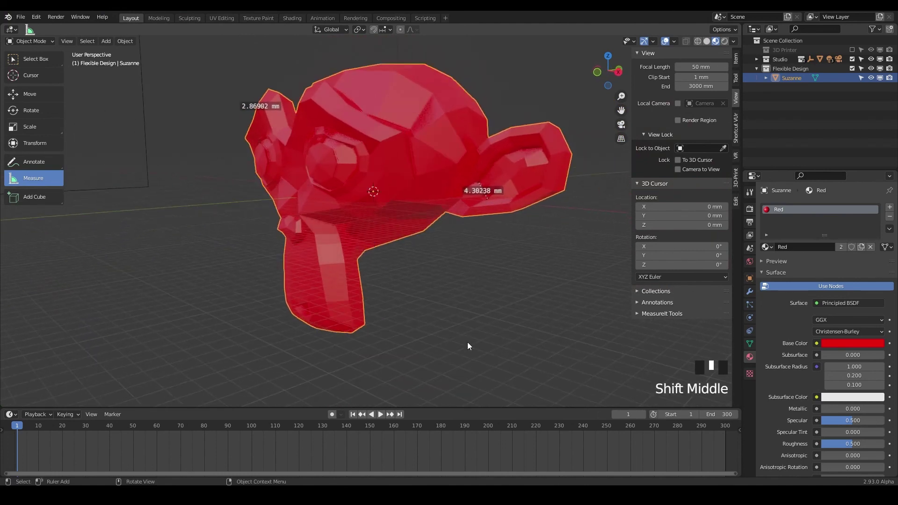